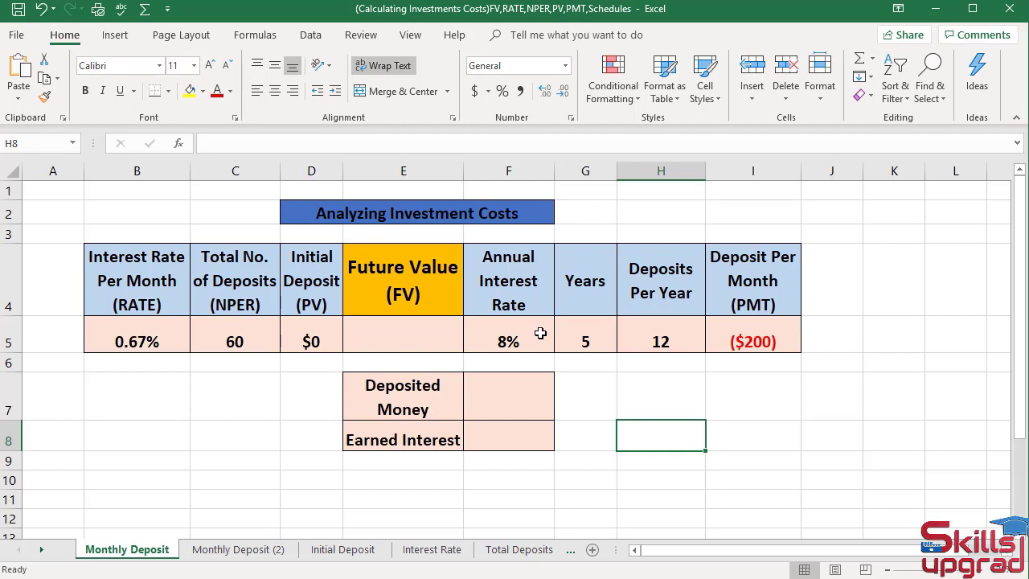
- Insert the FV function into cell E5 from the Financial functions list
left_click(411, 337)
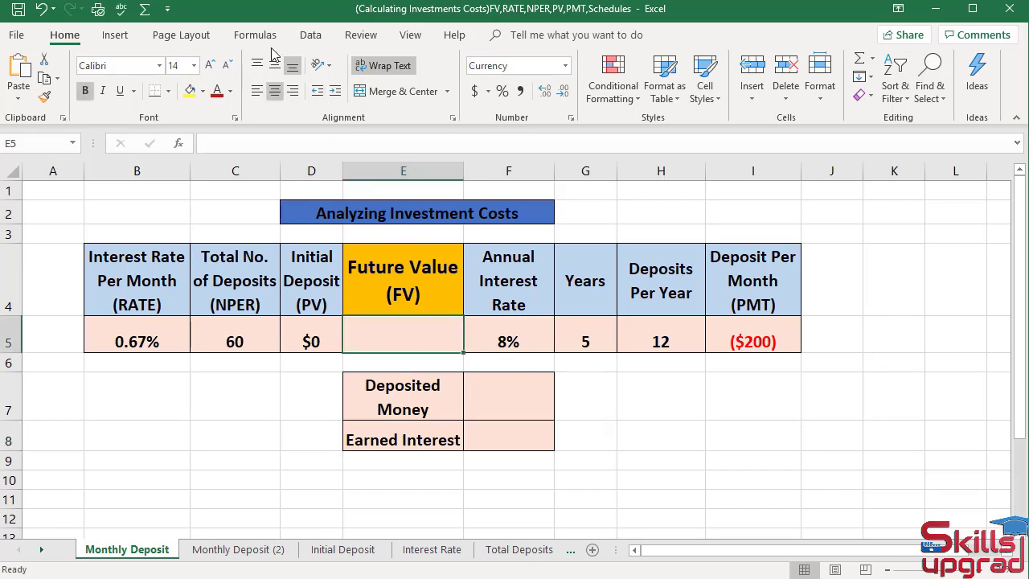
left_click(242, 34)
left_click(154, 92)
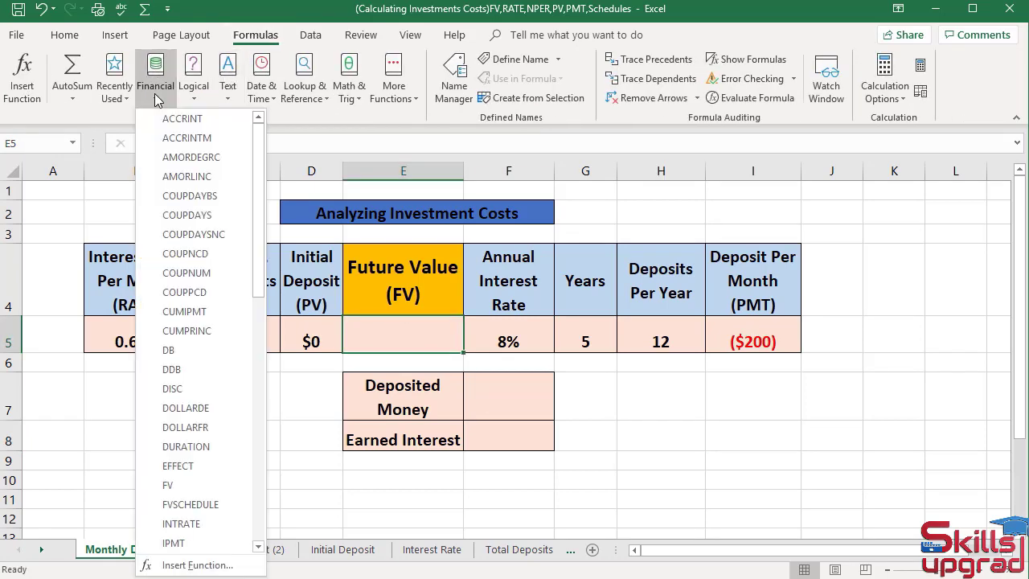
left_click(189, 484)
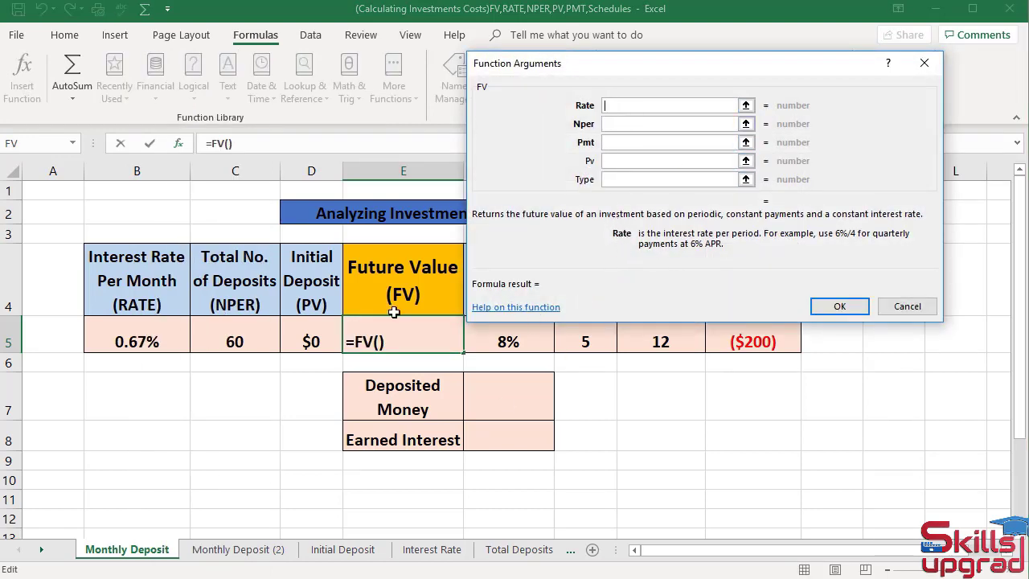
- Set FV arguments Rate B5, Nper C5, Pmt I5, Pv D5, Type 0, and confirm
left_click(176, 338)
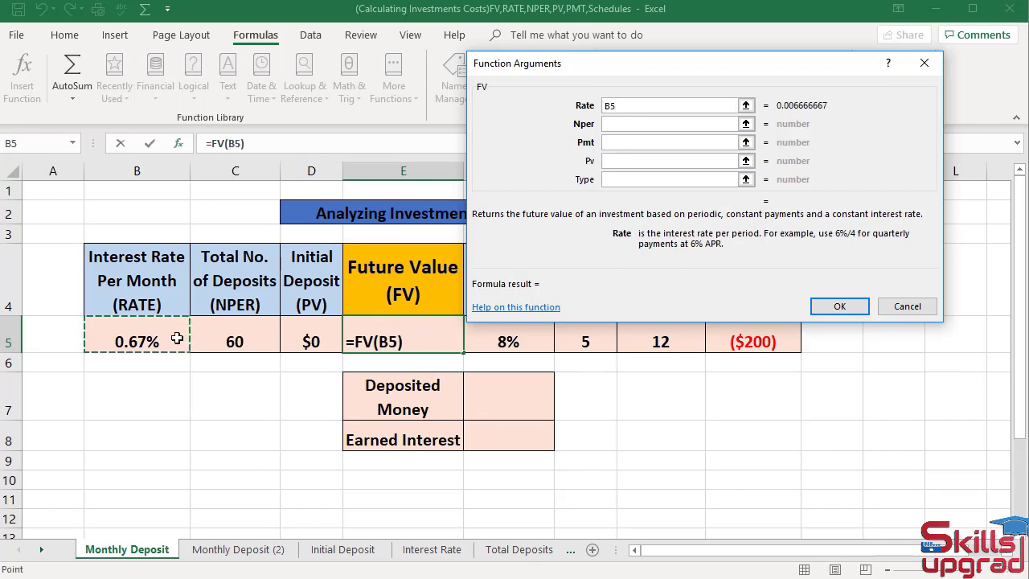
key("Tab")
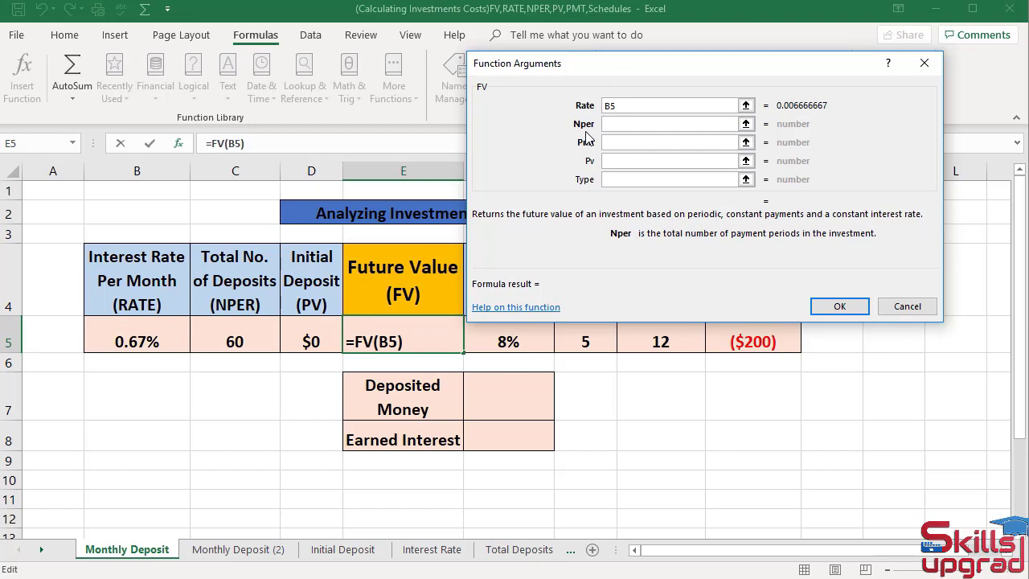
left_click(243, 333)
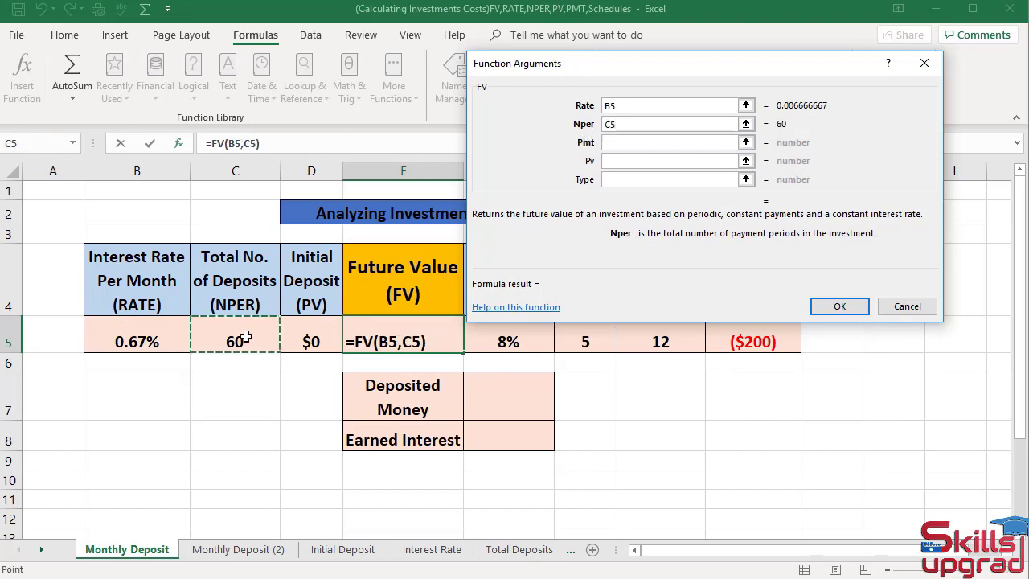
key("Tab")
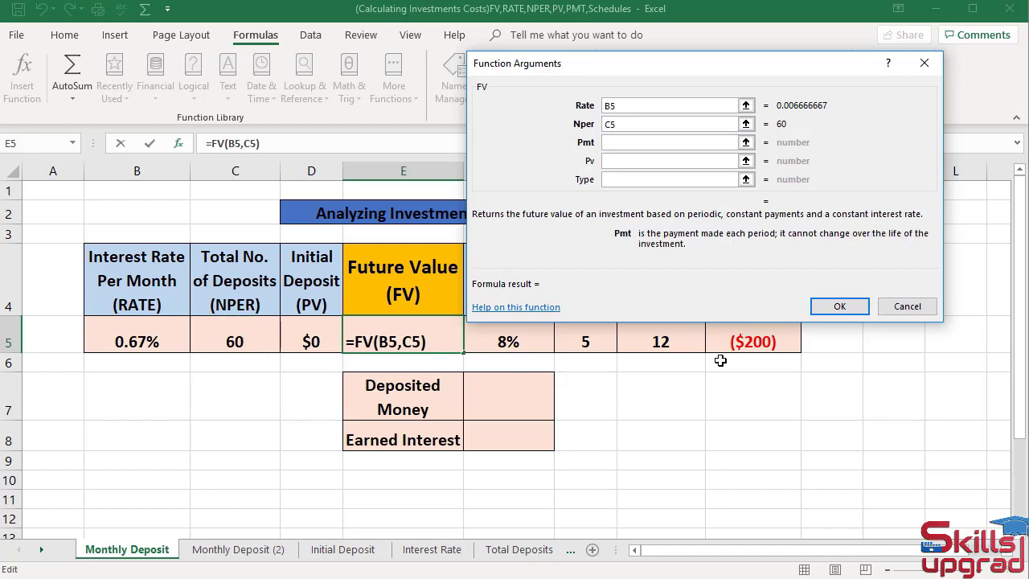
left_click_drag(740, 69, 745, 44)
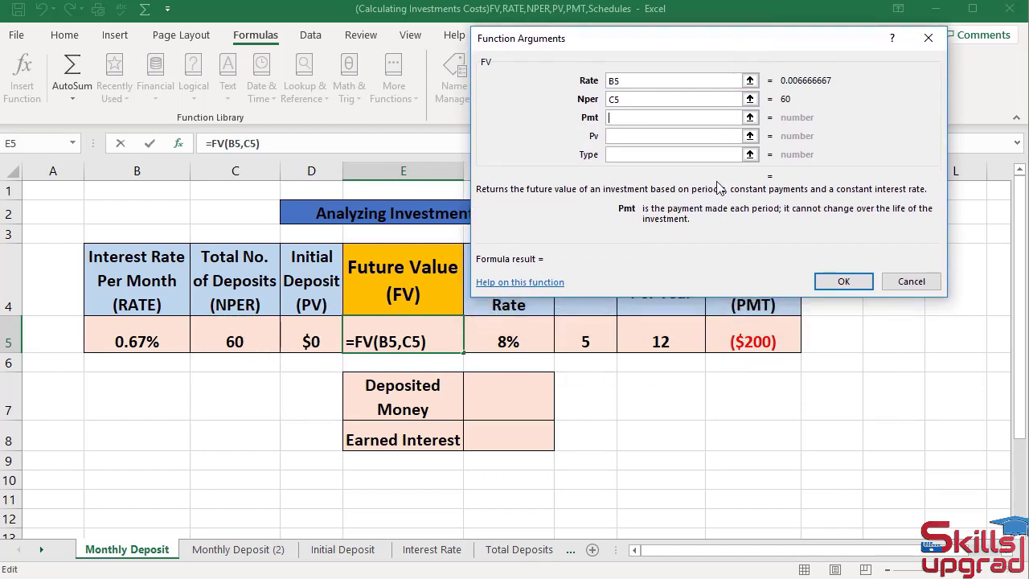
left_click(737, 336)
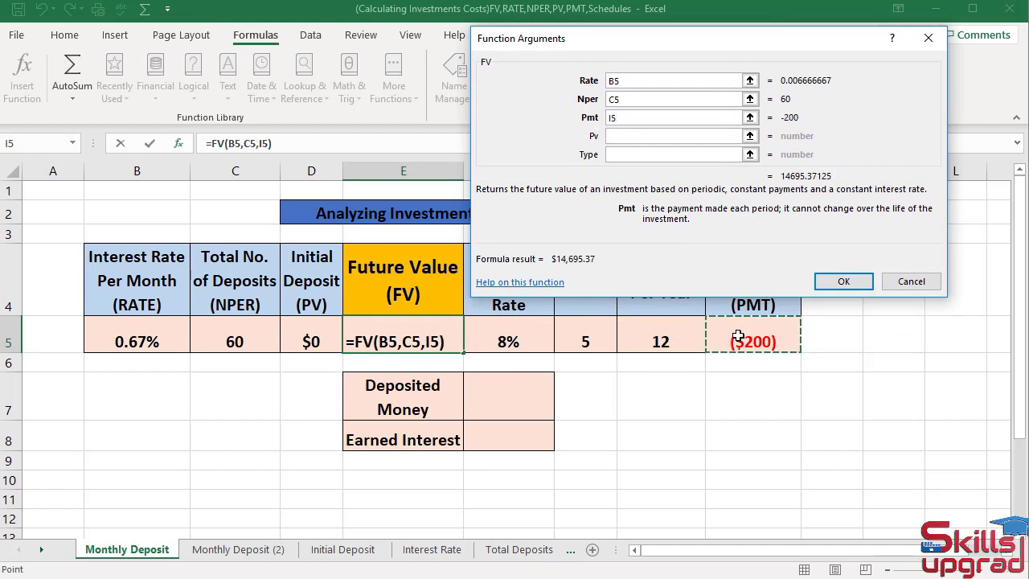
key("Tab")
left_click_drag(756, 42, 758, 21)
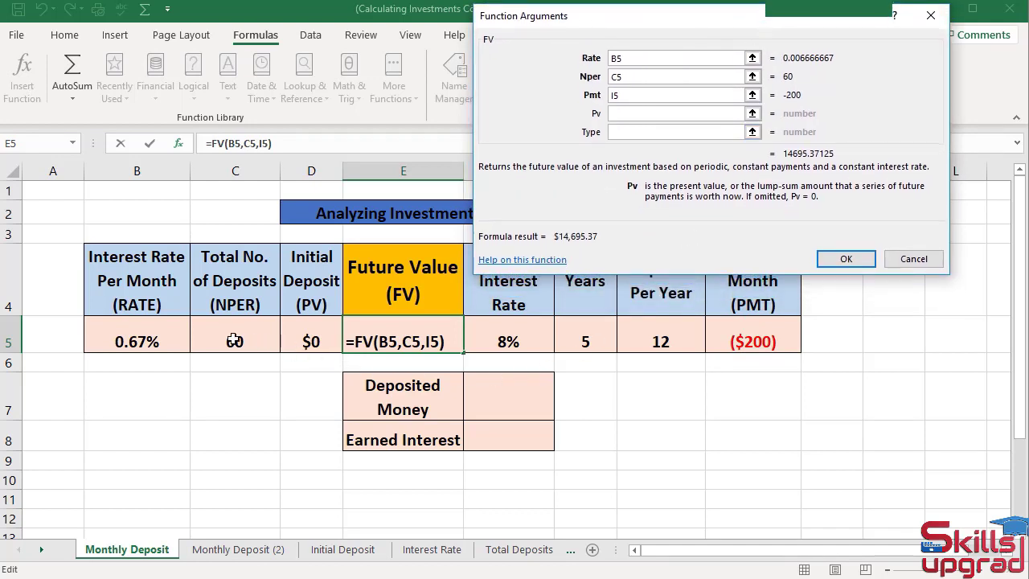
left_click(319, 340)
key("Tab")
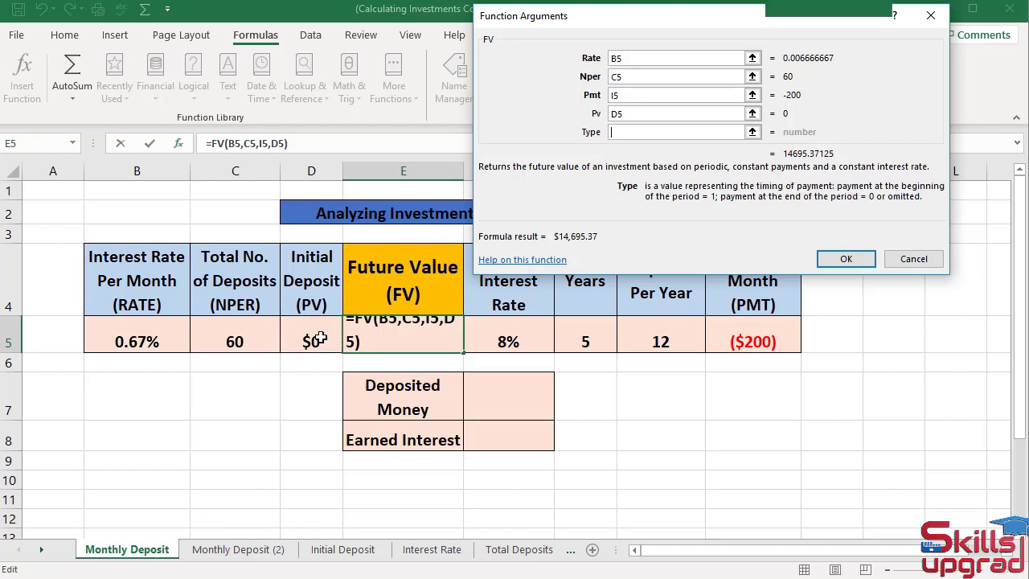
type("0")
left_click(844, 259)
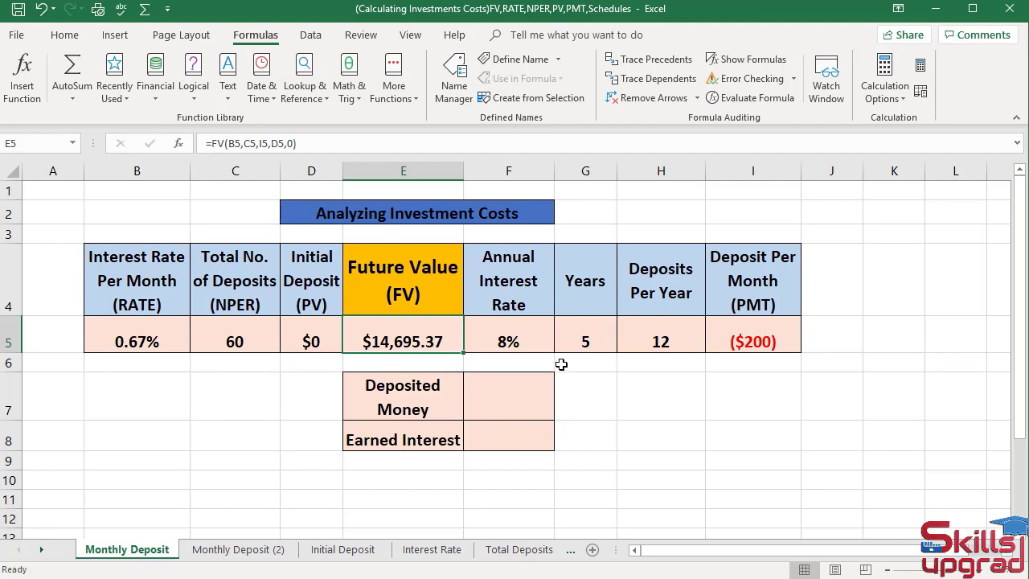
left_click(521, 407)
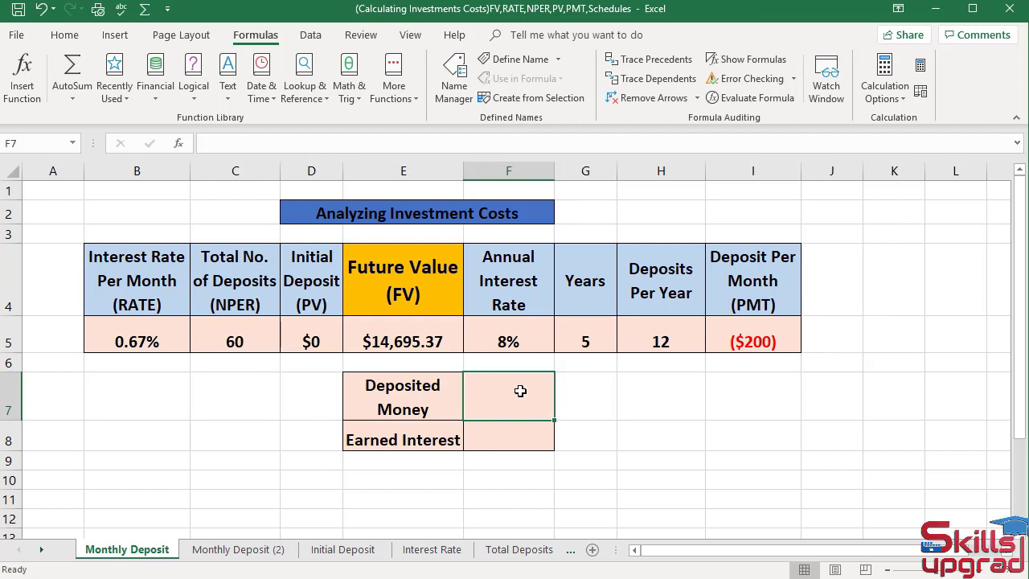
- Enter =C5*I5 in F7 so Deposited Money shows ($12,000)
type("=")
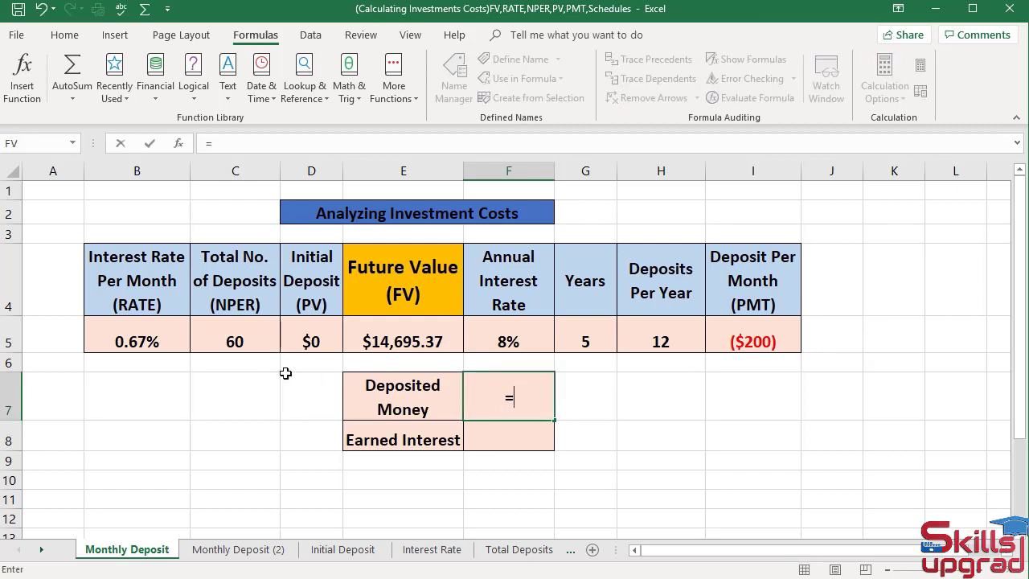
left_click(248, 340)
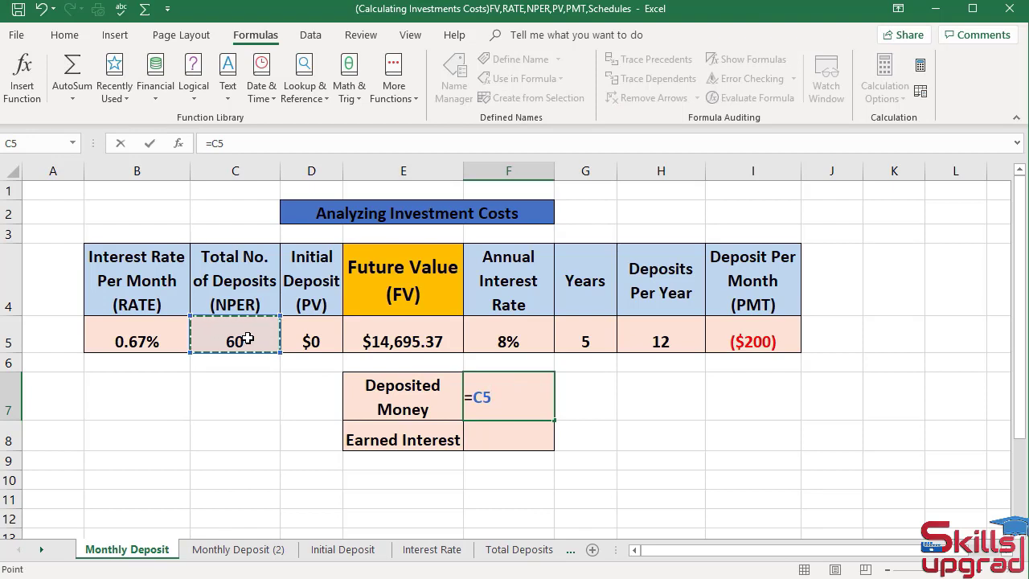
type("*")
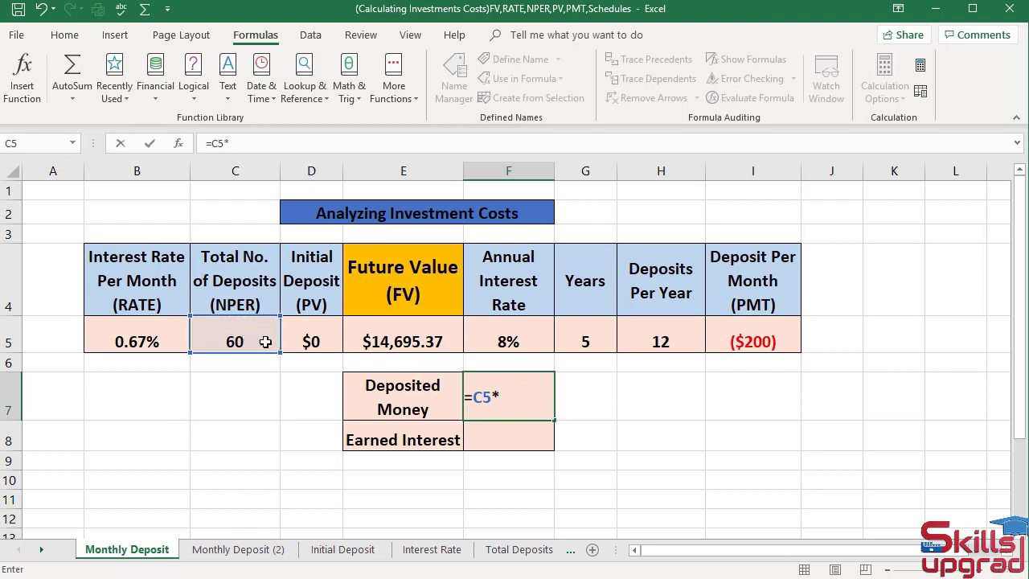
left_click(752, 343)
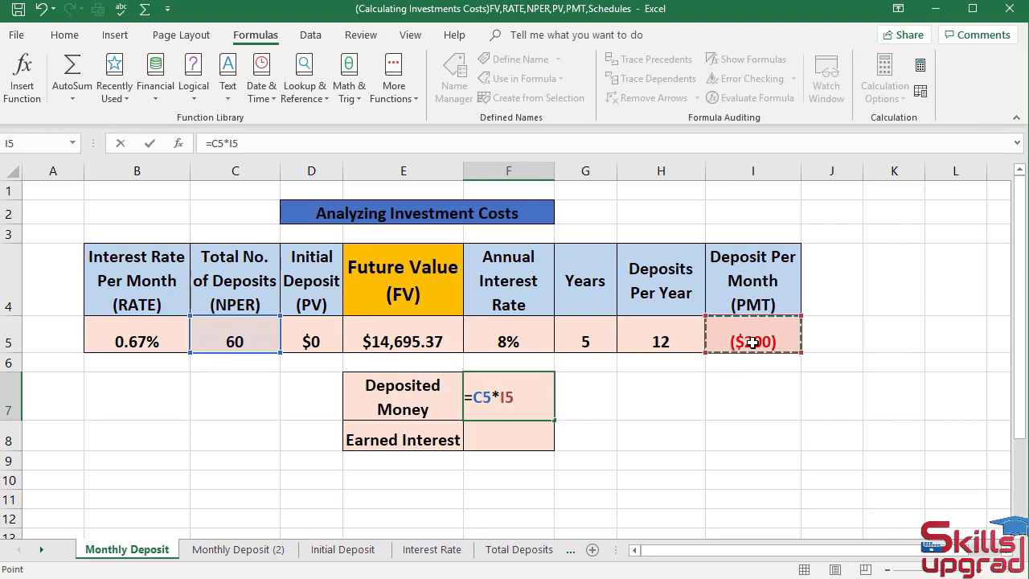
key("Return")
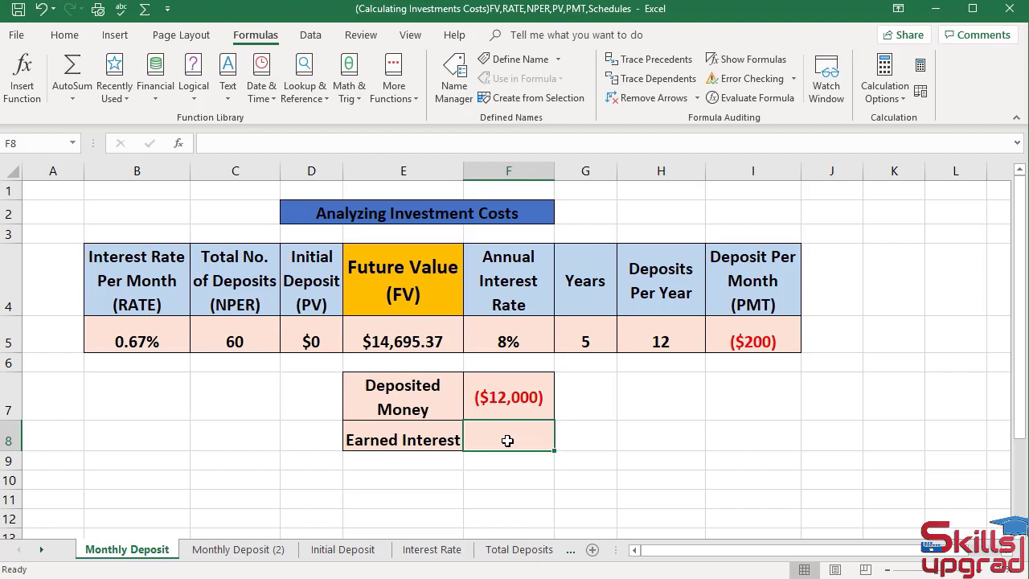
type("=")
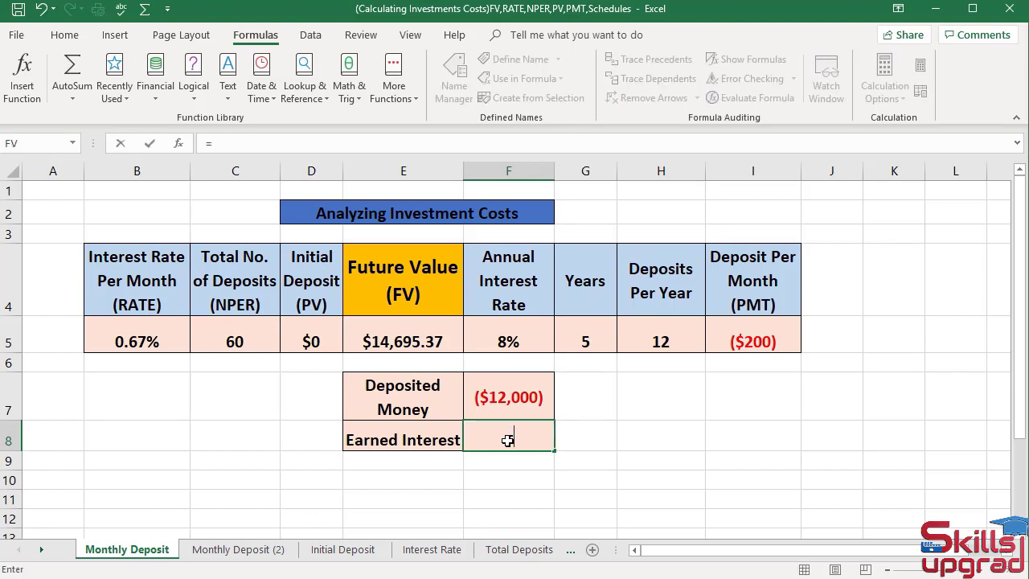
- Complete the Earned Interest formula =E5+F7 in F8, giving $2,695.37
left_click(413, 340)
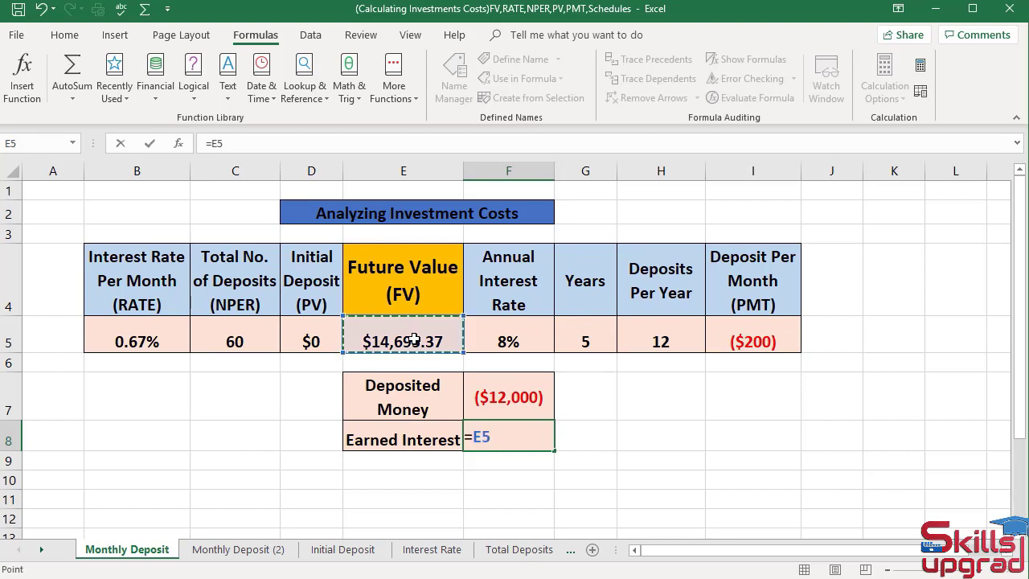
type("+")
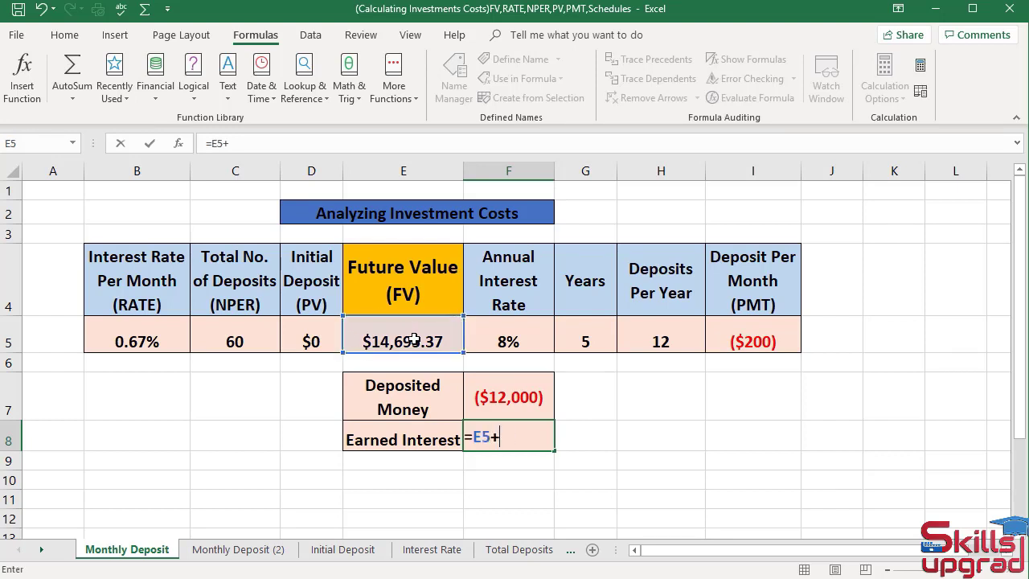
left_click(510, 399)
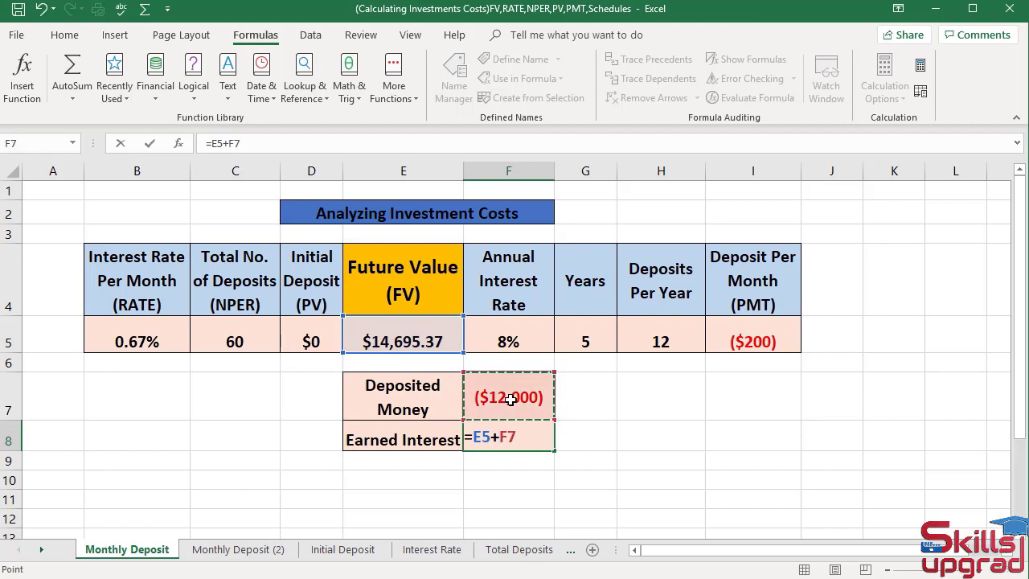
key("Return")
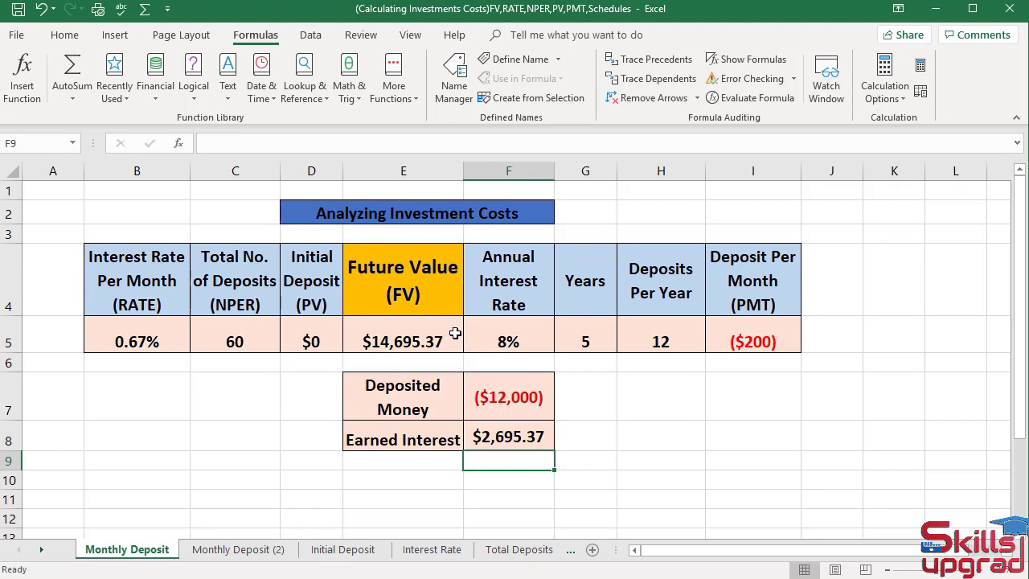
- On the Initial Deposit sheet, enter 0 as the monthly deposit in I5
left_click(356, 554)
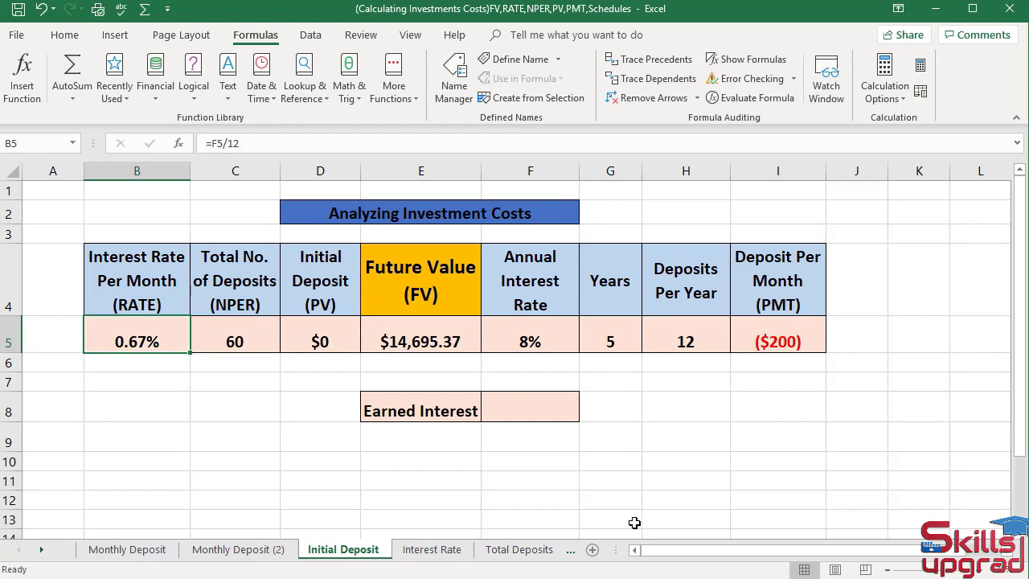
left_click(776, 341)
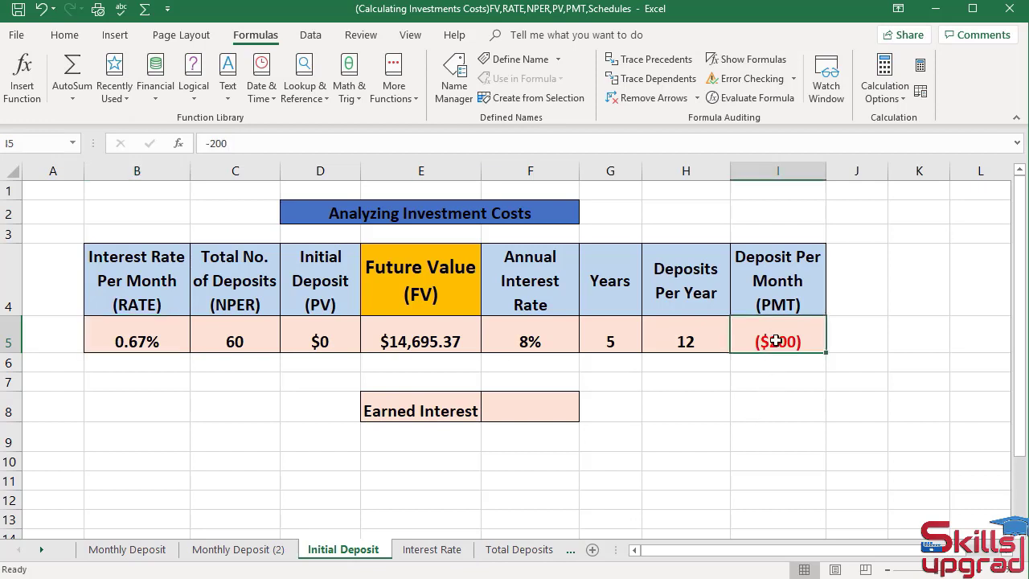
type("0")
key("Return")
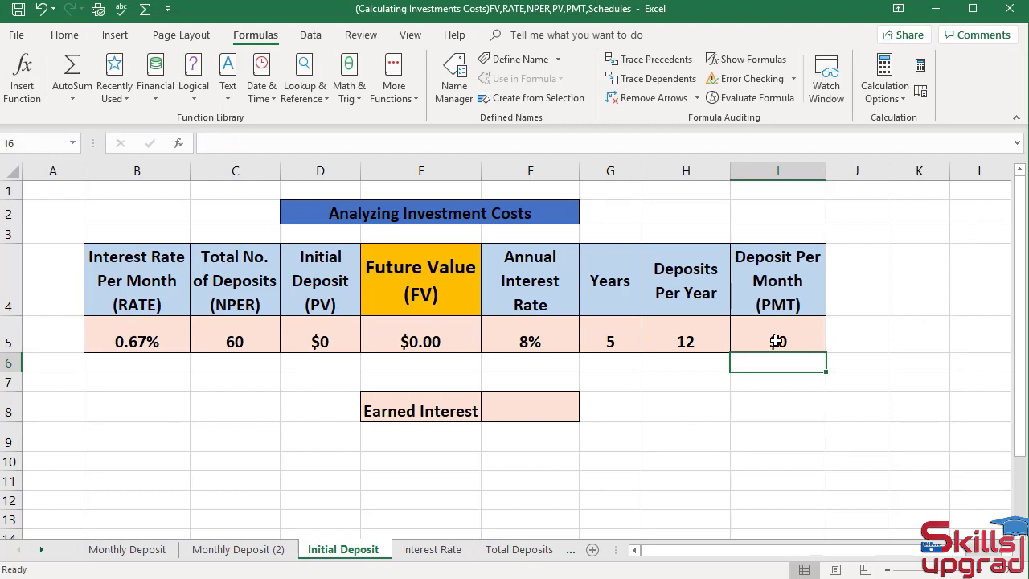
- Enter -$15000 as the initial deposit in D5, raising future value to $22,347.69
left_click(297, 327)
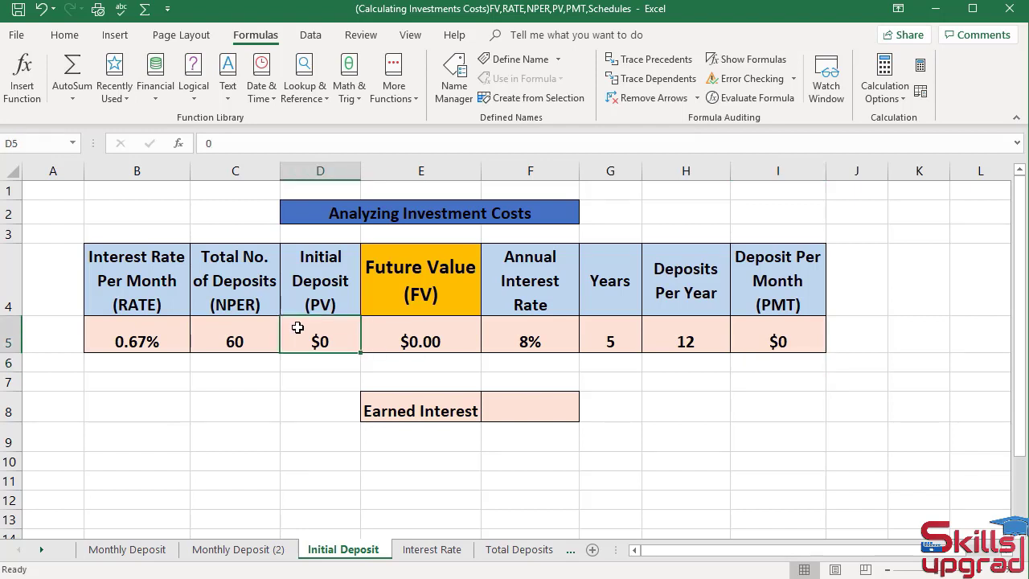
type("-")
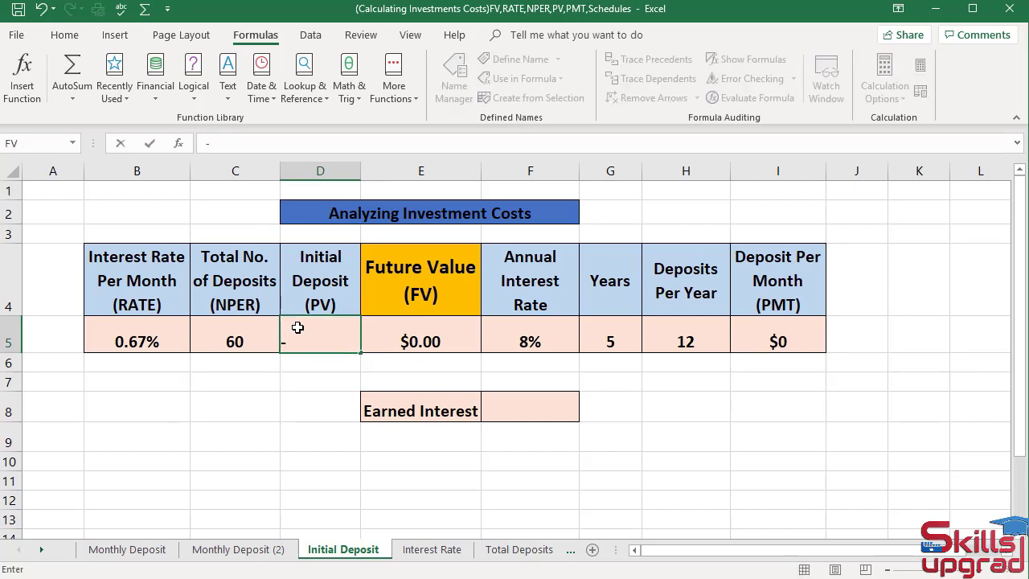
type("$")
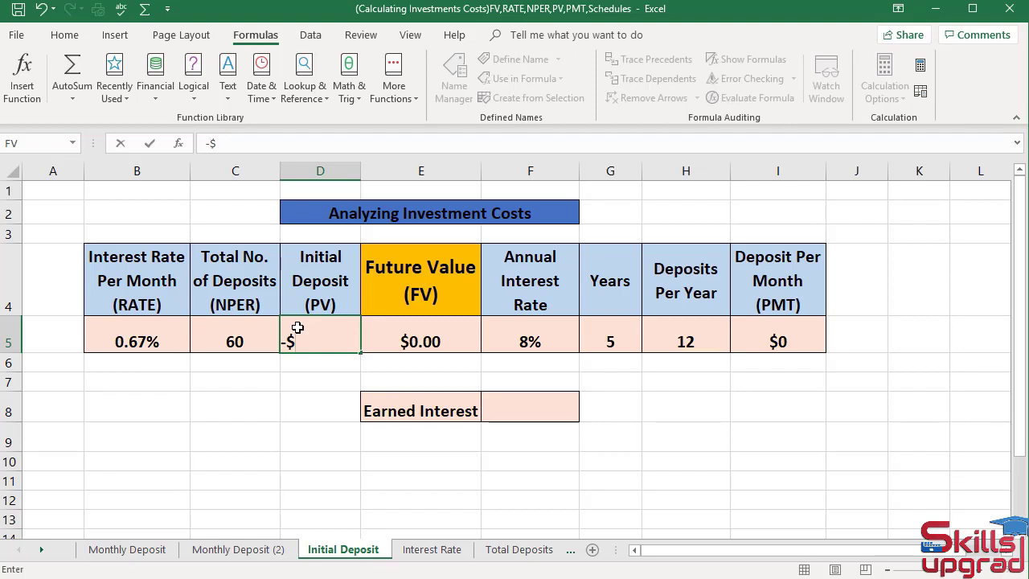
type("15000")
key("Return")
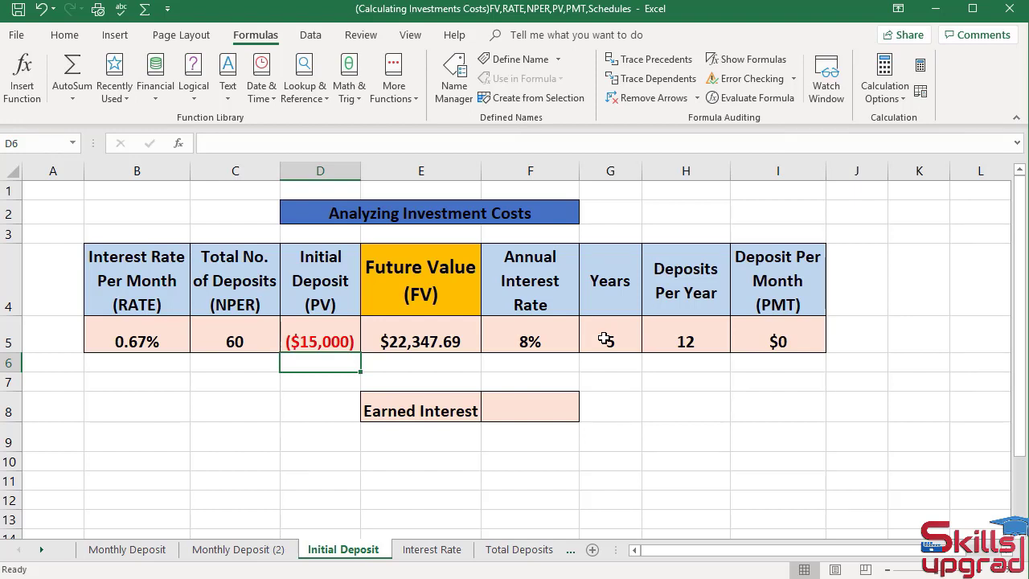
- Enter =E5+D5 in F8 so Earned Interest shows $7,347.69
left_click(540, 409)
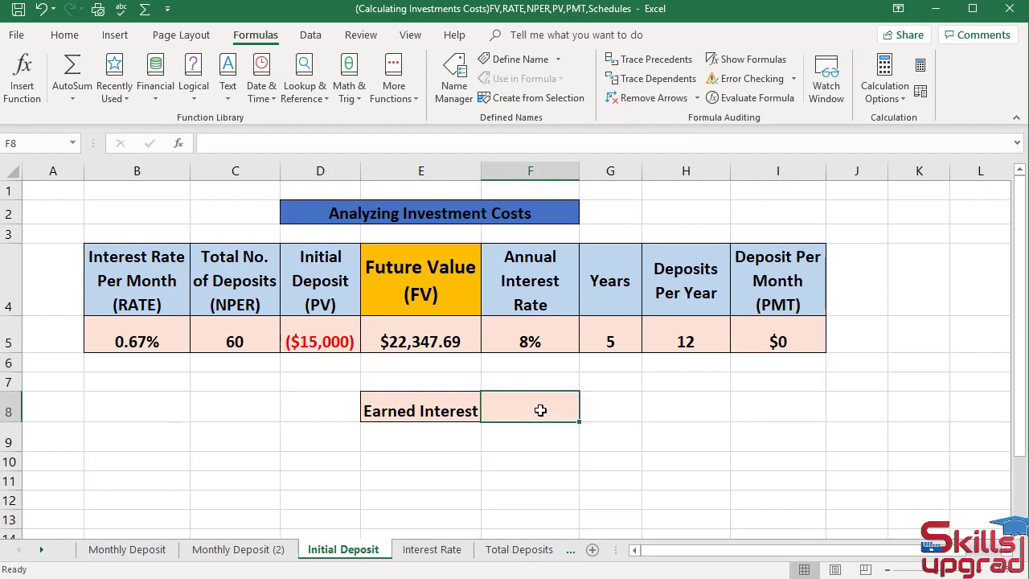
type("=")
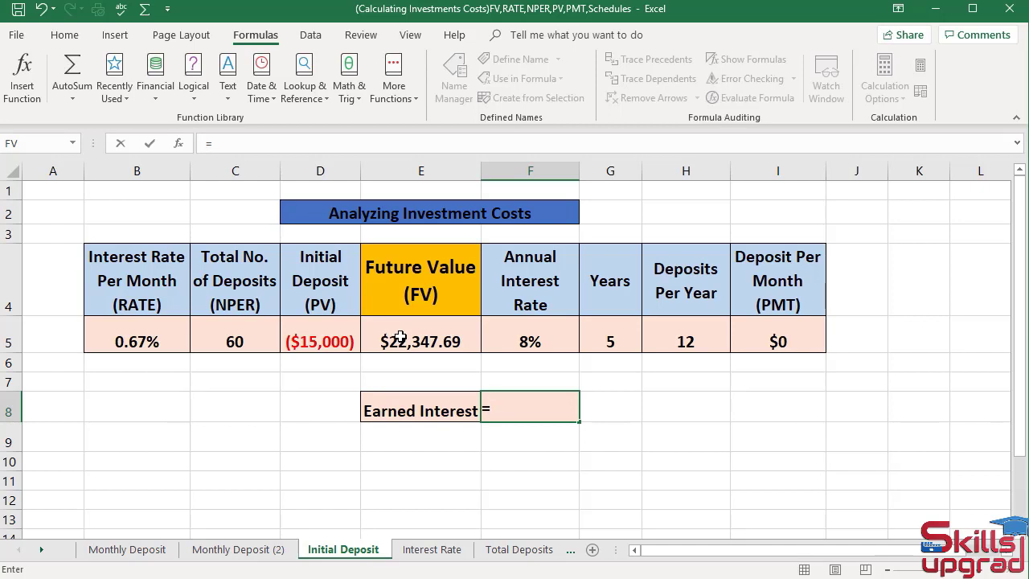
left_click(399, 338)
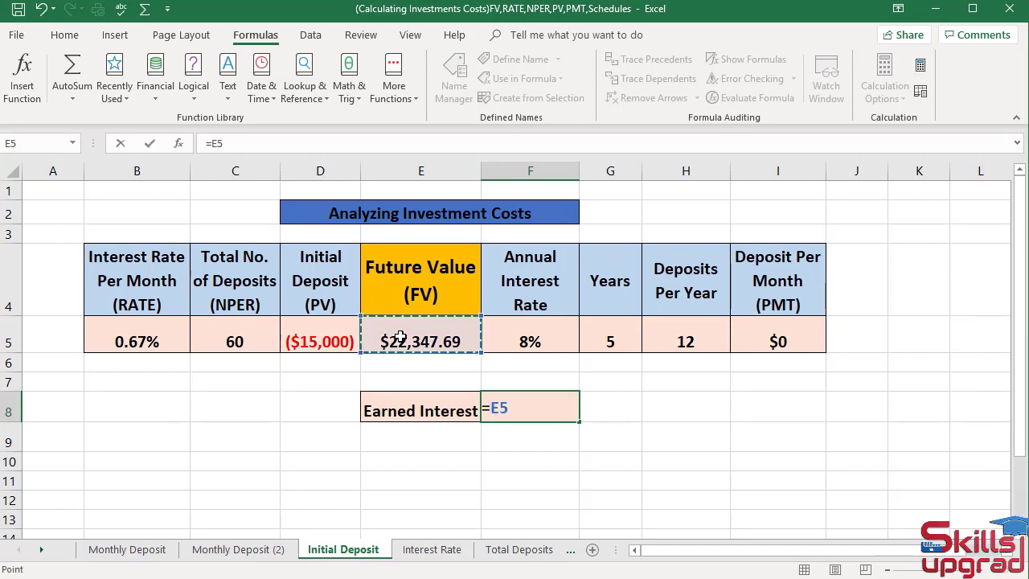
type("+")
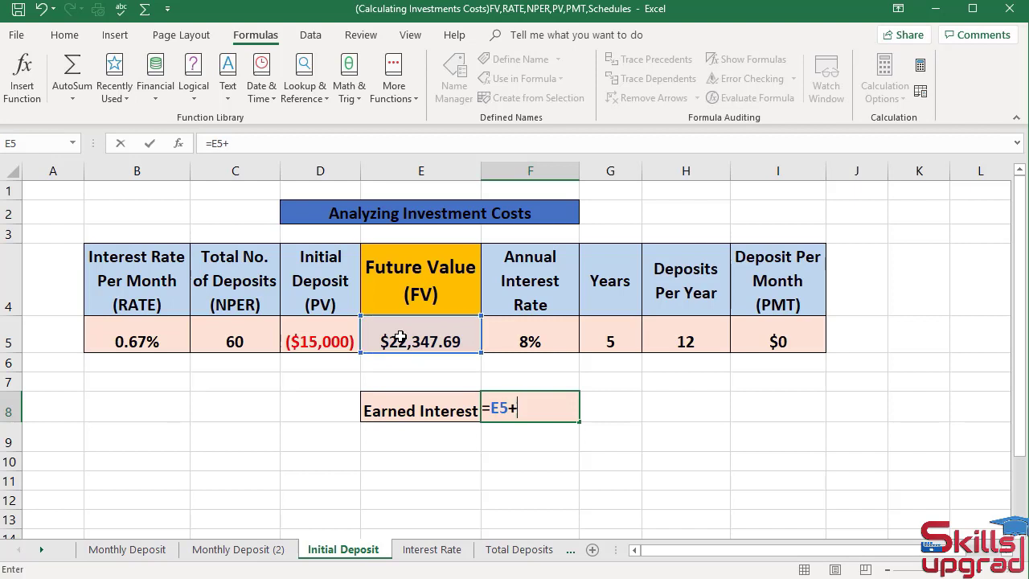
left_click(310, 333)
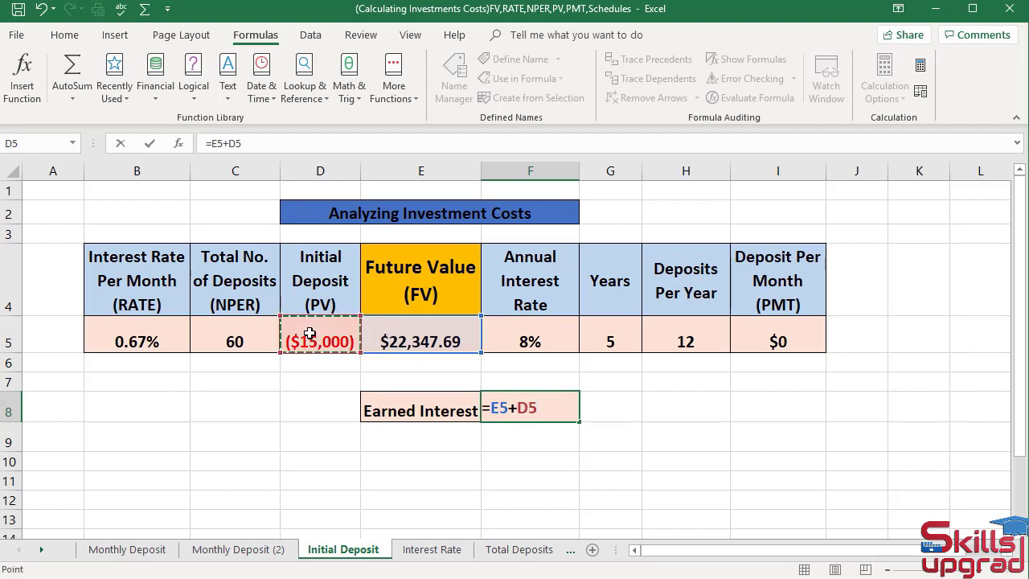
key("Return")
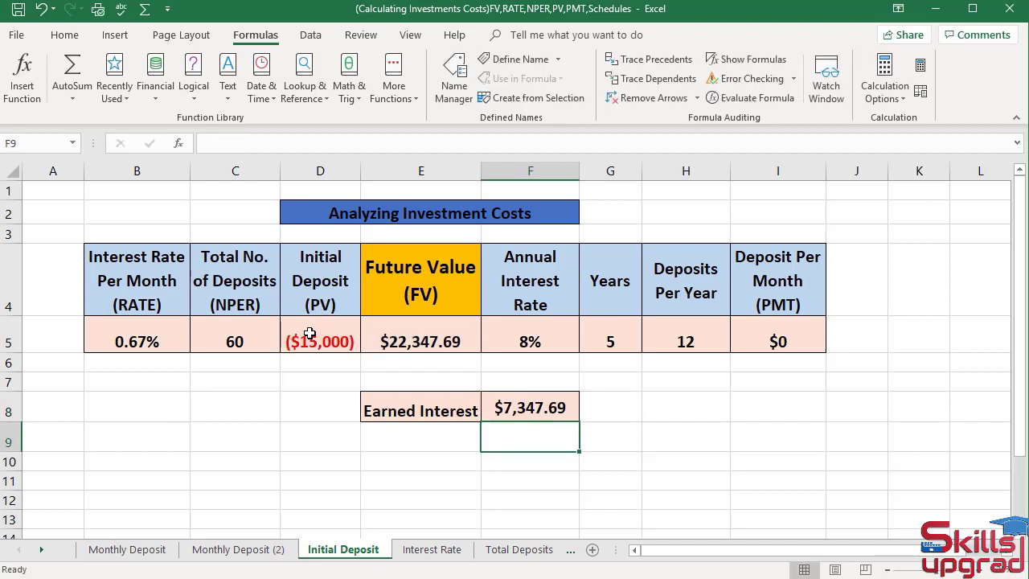